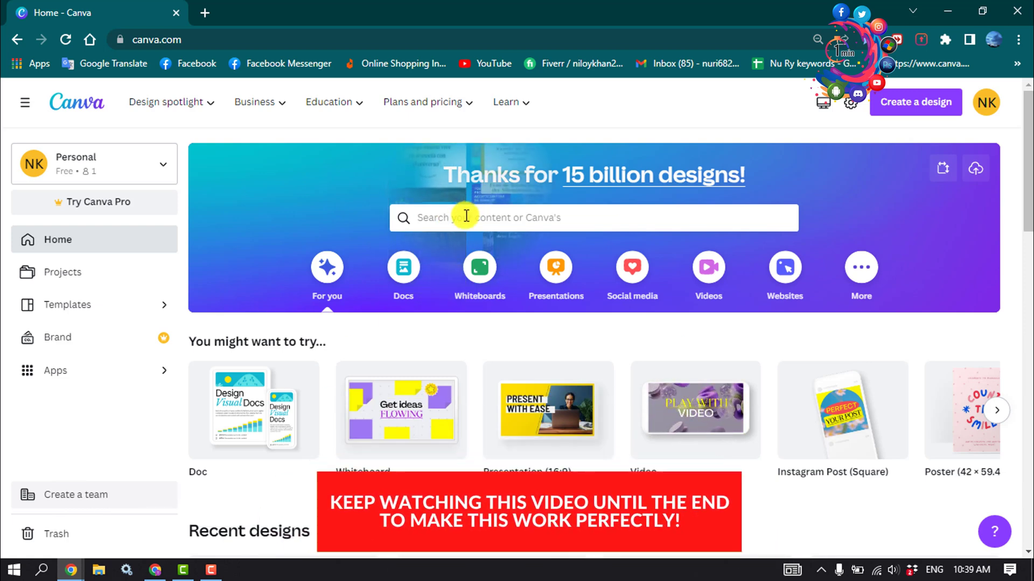
Step: Search Canva's templates for 'animated banners'
{"action": "left_click", "coordinate": [462, 216]}
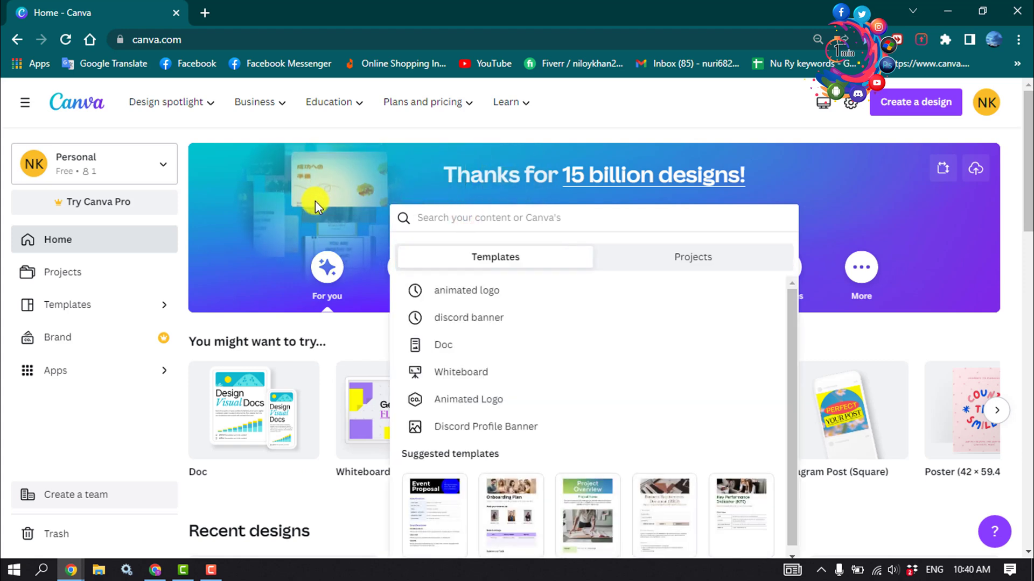
{"action": "type", "text": "ani"}
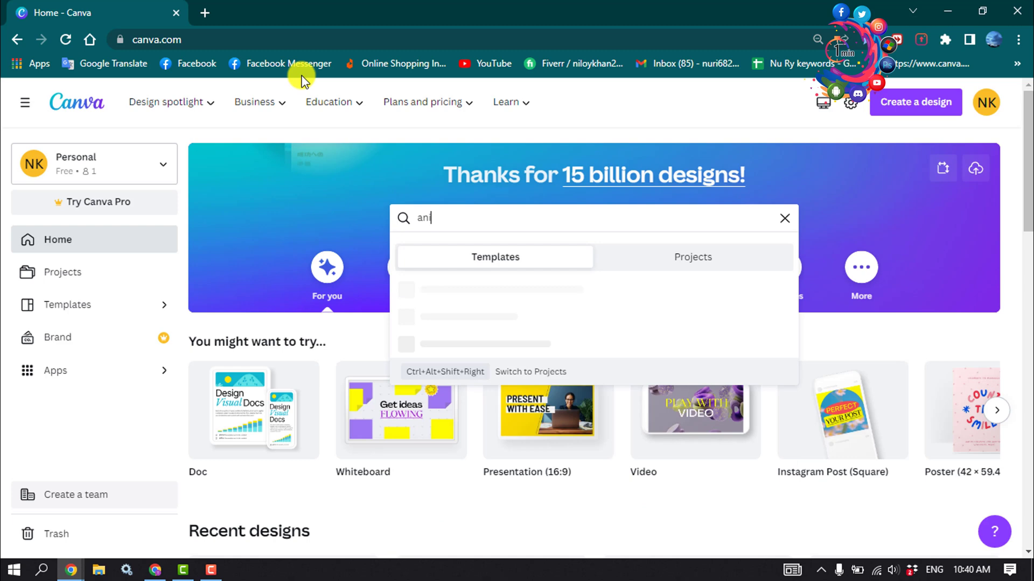
{"action": "type", "text": "mated"}
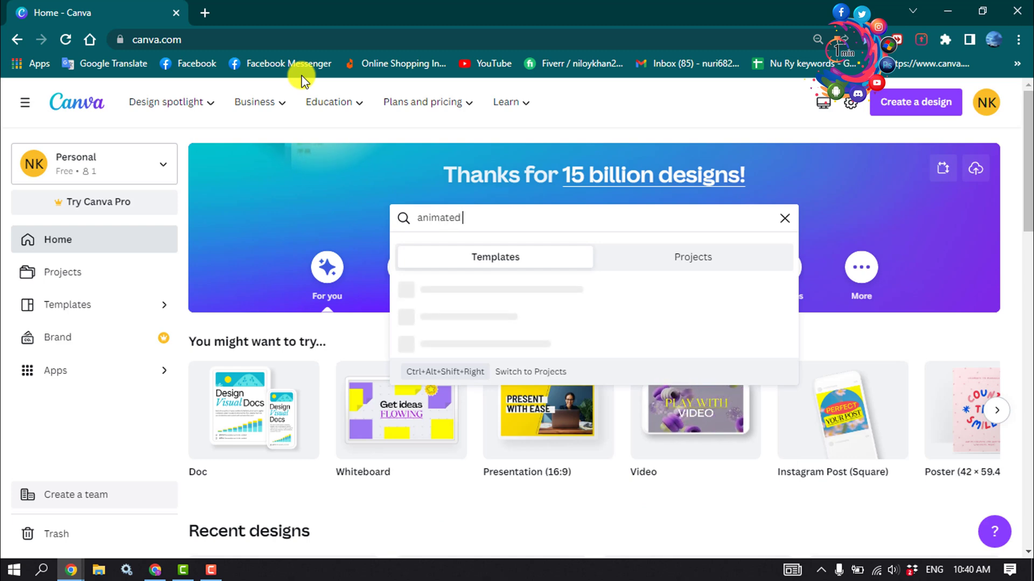
{"action": "type", "text": "ners"}
{"action": "key", "text": "Return"}
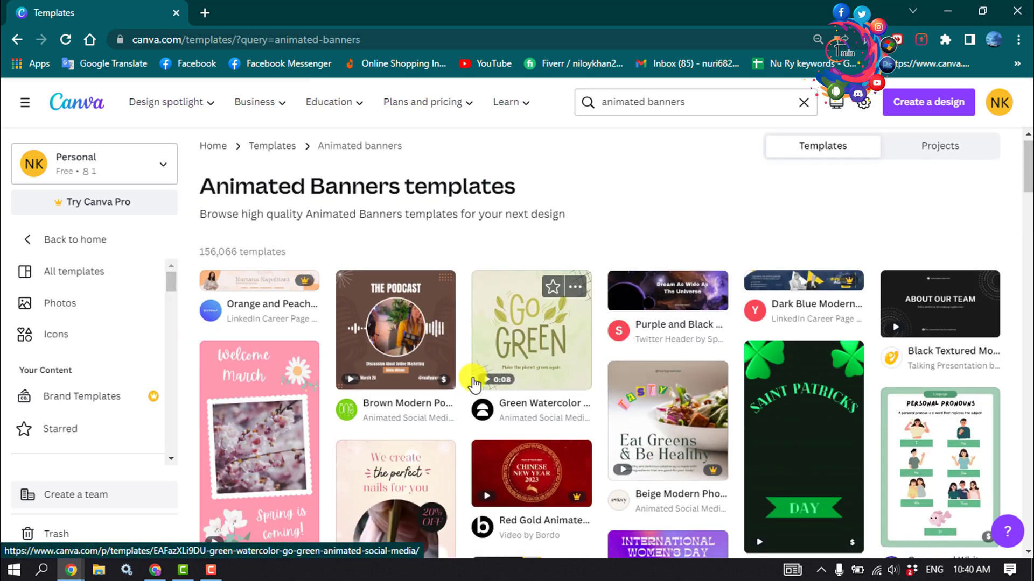
{"action": "scroll", "coordinate": [473, 377], "scroll_direction": "down", "scroll_amount": 5}
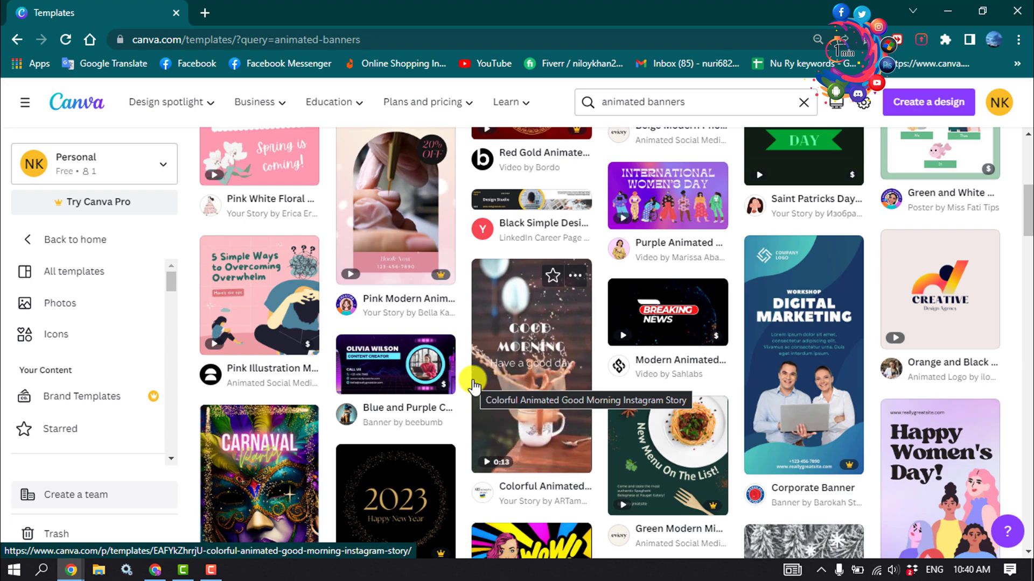
{"action": "scroll", "coordinate": [475, 392], "scroll_direction": "down", "scroll_amount": 1}
{"action": "scroll", "coordinate": [474, 393], "scroll_direction": "down", "scroll_amount": 2}
{"action": "scroll", "coordinate": [485, 412], "scroll_direction": "down", "scroll_amount": 2}
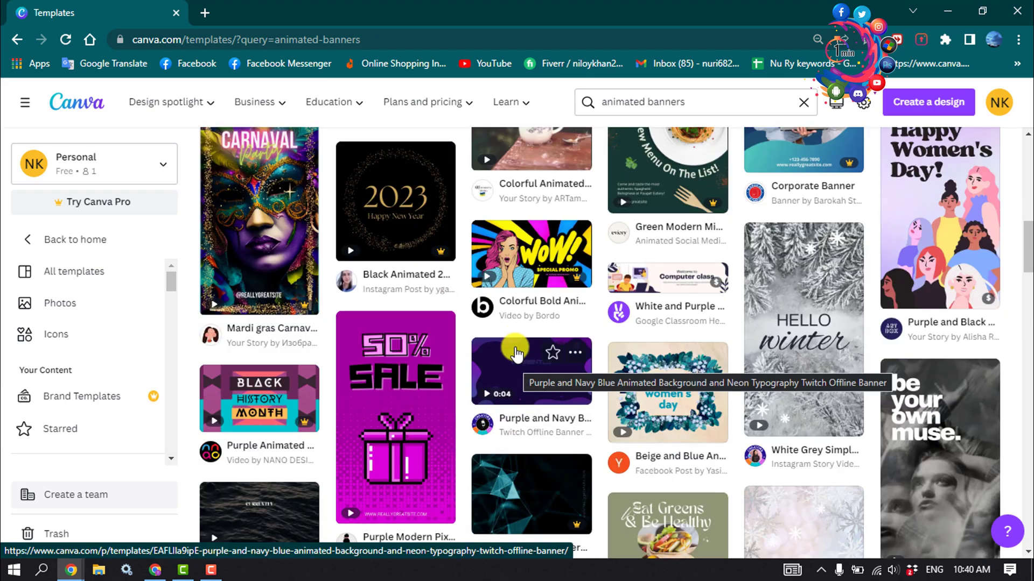
{"action": "scroll", "coordinate": [510, 380], "scroll_direction": "down", "scroll_amount": 2}
{"action": "scroll", "coordinate": [485, 412], "scroll_direction": "down", "scroll_amount": 2}
{"action": "scroll", "coordinate": [462, 456], "scroll_direction": "up", "scroll_amount": 2}
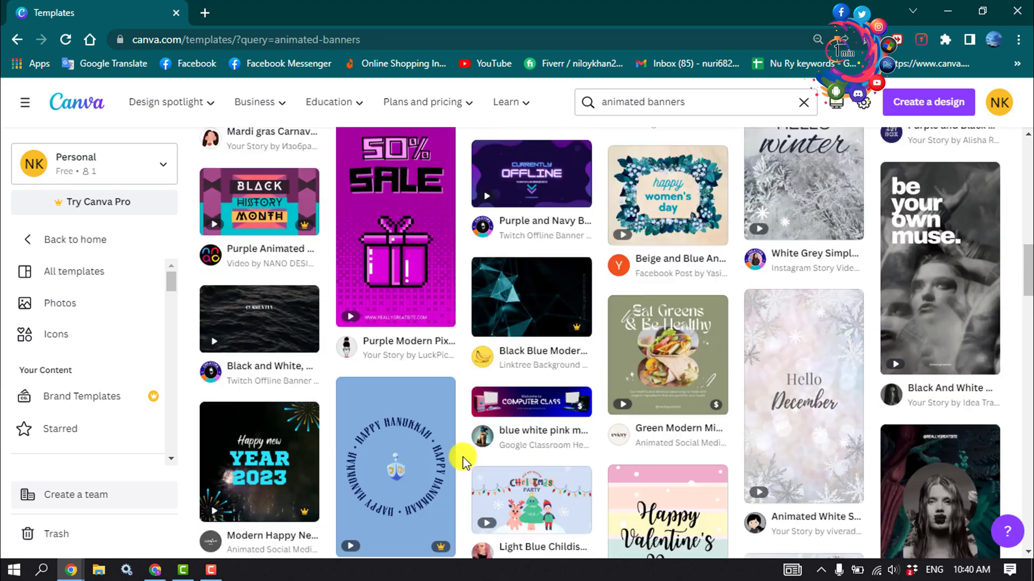
{"action": "scroll", "coordinate": [463, 457], "scroll_direction": "up", "scroll_amount": 2}
{"action": "scroll", "coordinate": [463, 459], "scroll_direction": "up", "scroll_amount": 2}
{"action": "scroll", "coordinate": [460, 456], "scroll_direction": "up", "scroll_amount": 1}
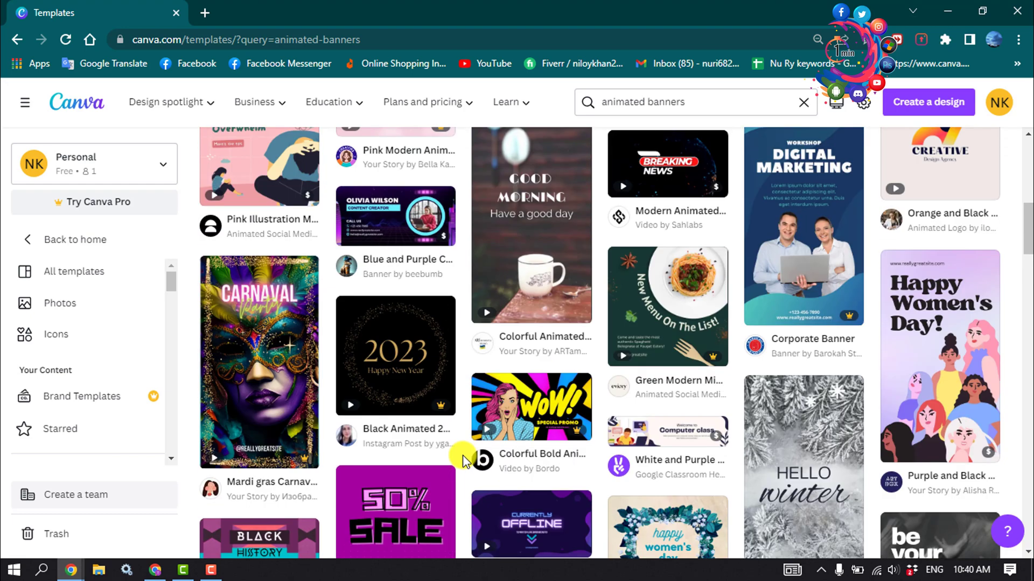
Step: Preview the Purple Animated Bold International Women's Day Video template and start customizing it
{"action": "left_click", "coordinate": [803, 420]}
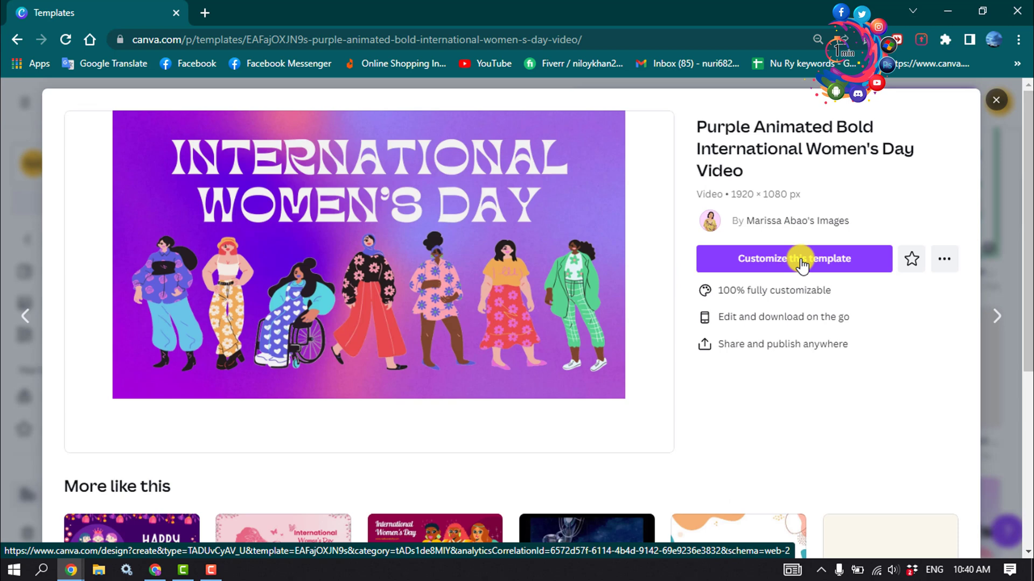
{"action": "left_click", "coordinate": [801, 266]}
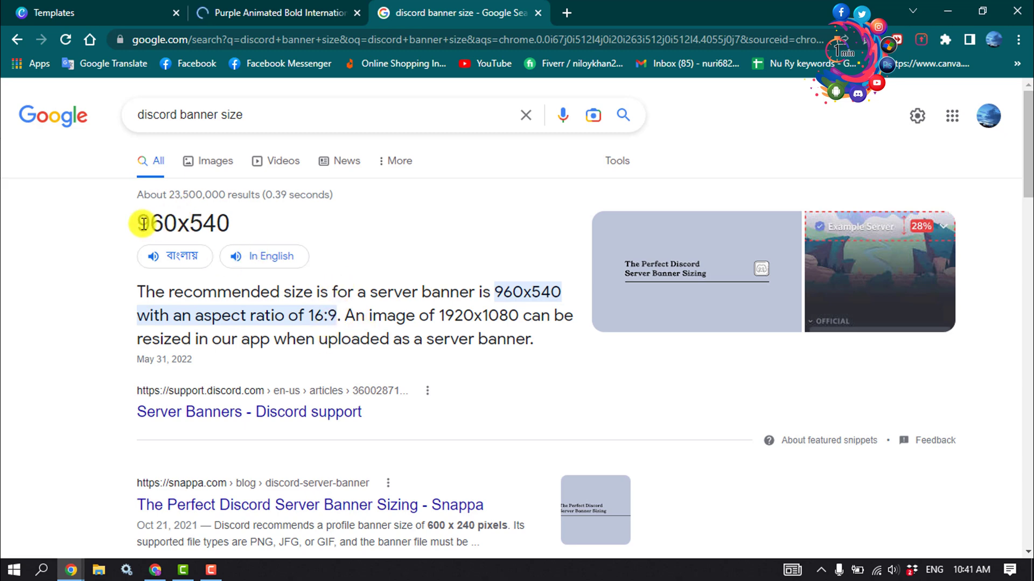
Step: Switch back to the browser tab with the Women's Day design in Canva
{"action": "key", "text": "ctrl+shift+Tab"}
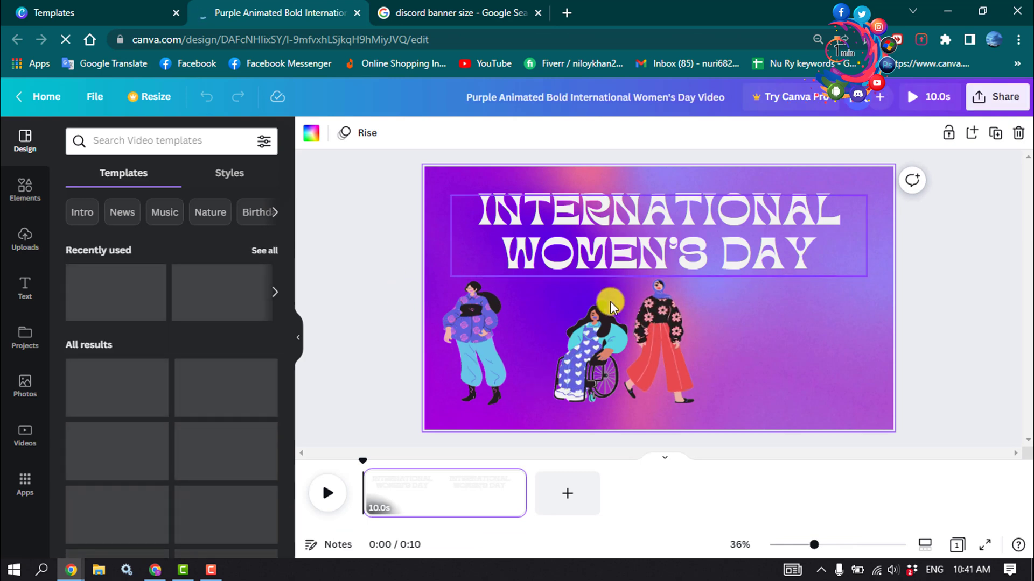
Step: Replace INTERNATIONAL in the title with TEST so it reads TESTWOMEN'S DAY
{"action": "left_click", "coordinate": [644, 328]}
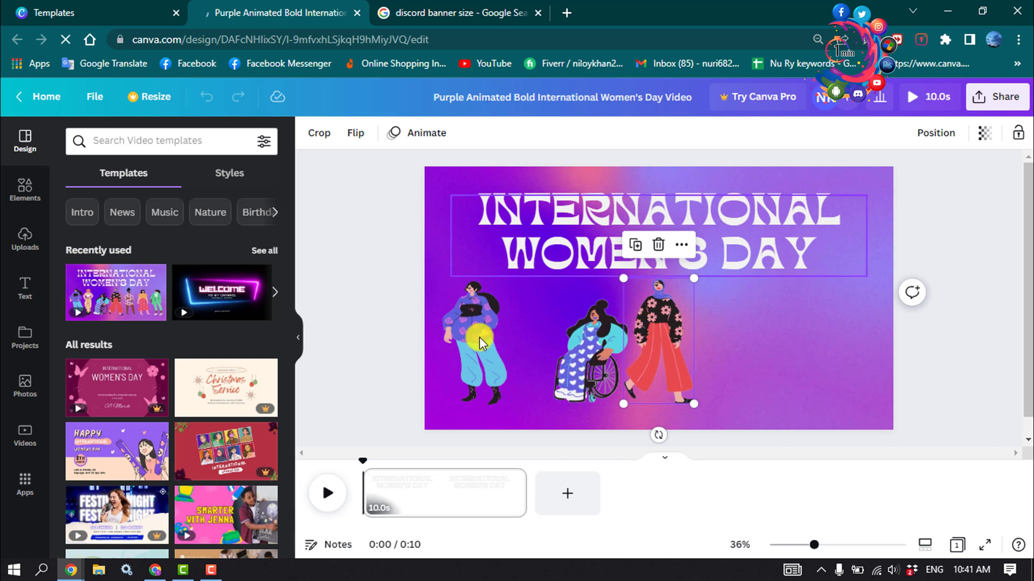
{"action": "left_click", "coordinate": [604, 217]}
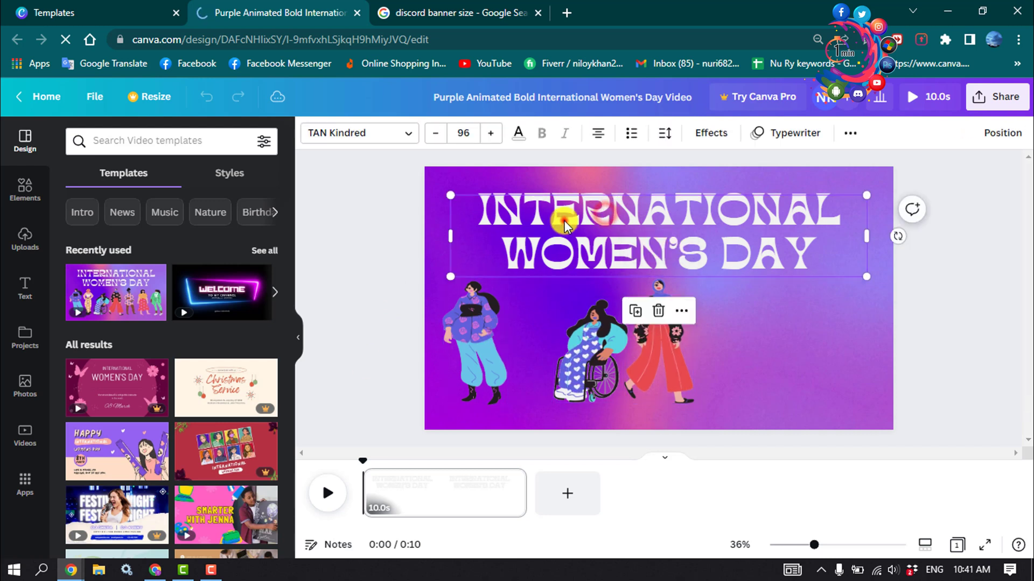
{"action": "double_click", "coordinate": [564, 224]}
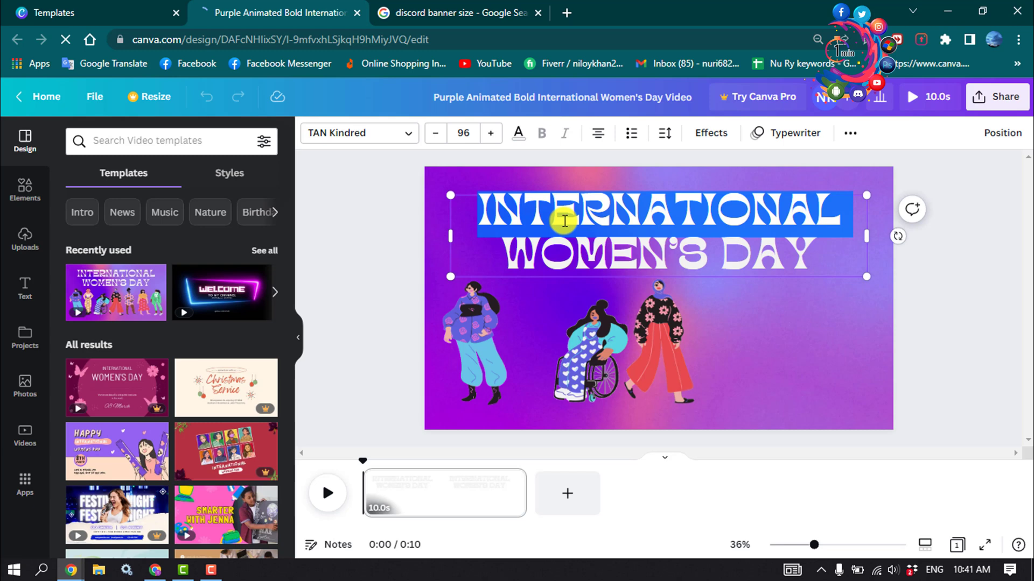
{"action": "type", "text": "TESTWOMEN’S"}
{"action": "key", "text": "Escape"}
{"action": "key", "text": "Tab"}
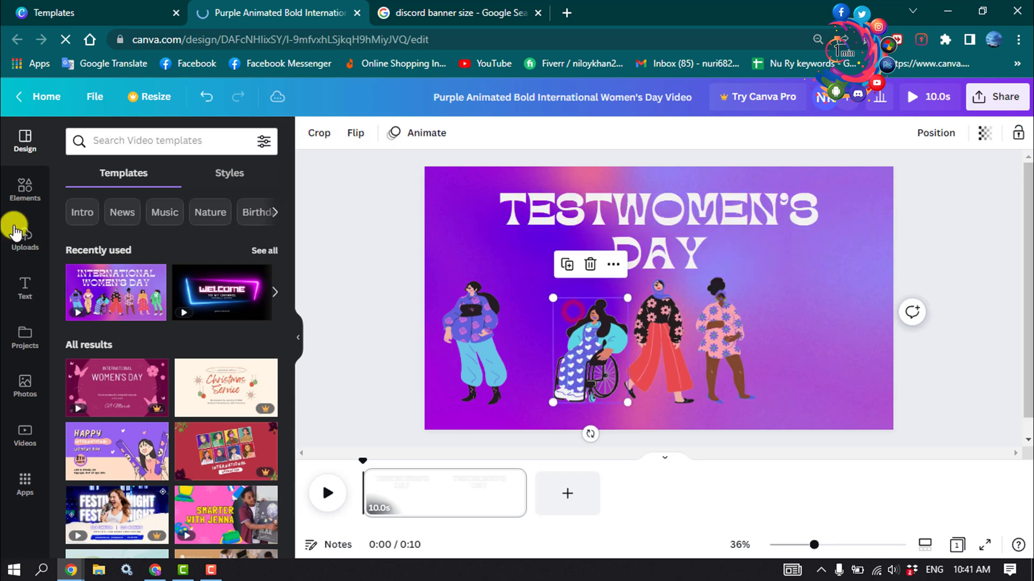
Step: Browse the Elements, Text and Photos libraries in the sidebar
{"action": "left_click", "coordinate": [24, 191]}
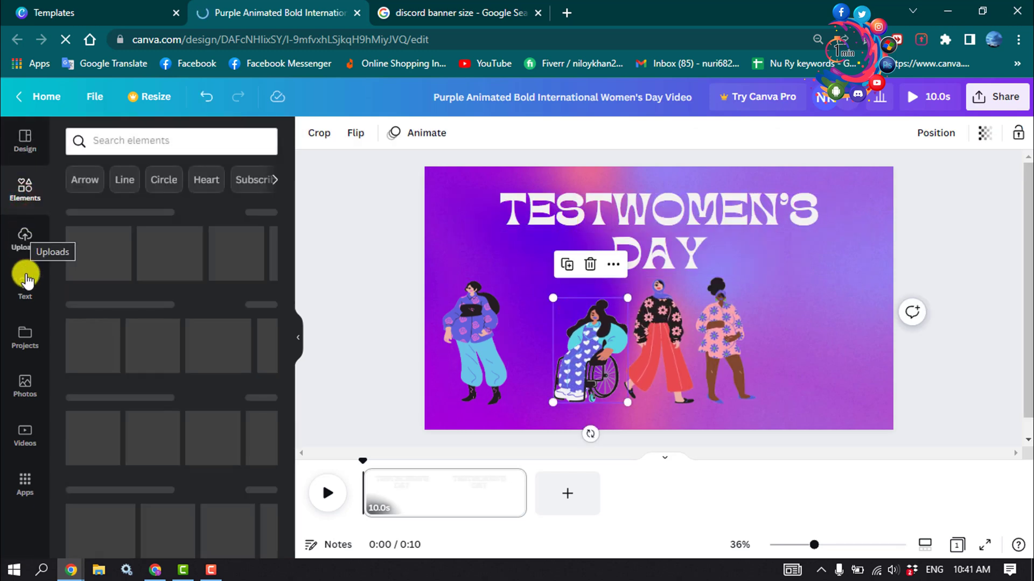
{"action": "left_click", "coordinate": [25, 278]}
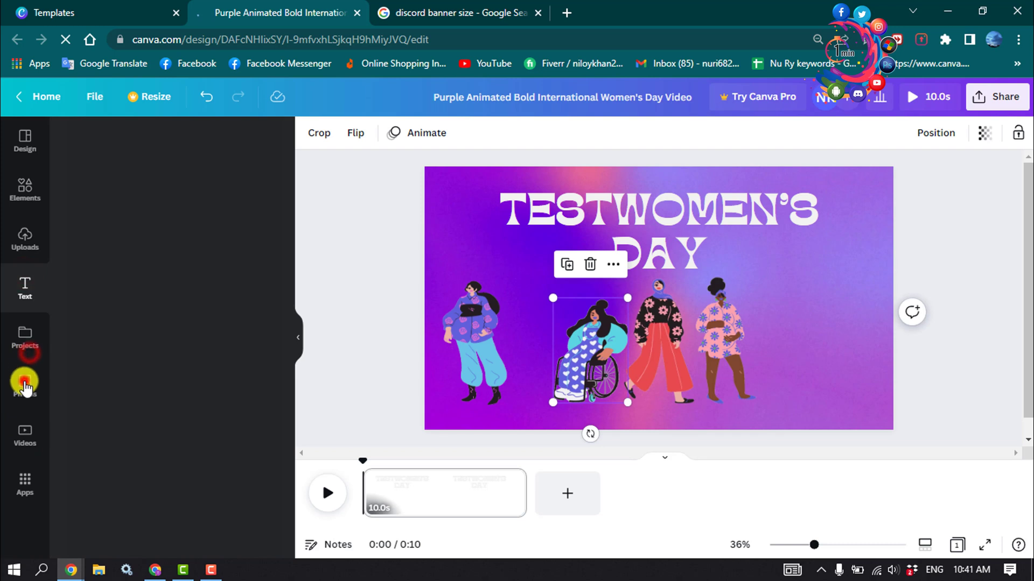
{"action": "left_click", "coordinate": [14, 383]}
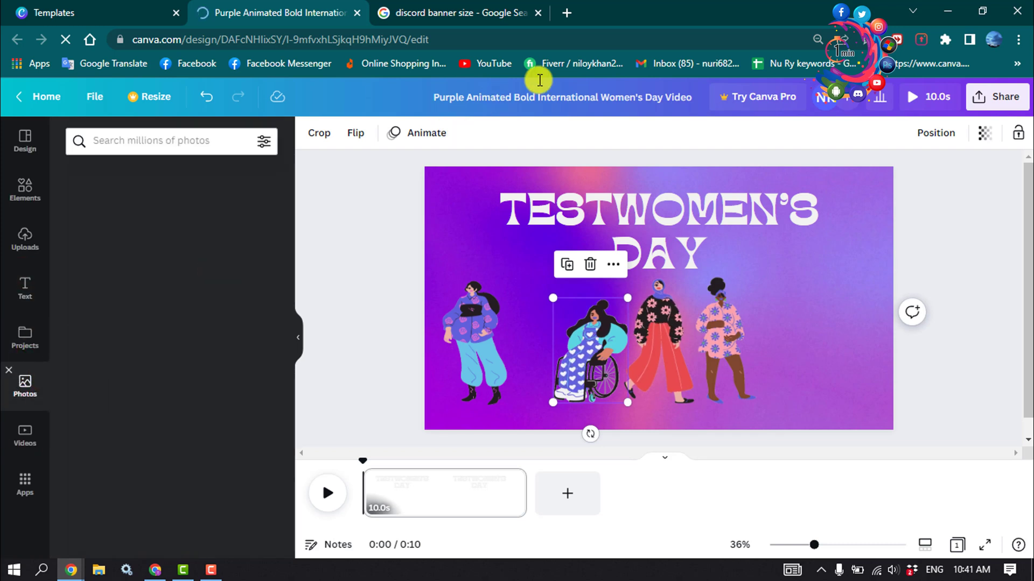
Step: Set GIF as the file type in the design's Share > Download settings
{"action": "left_click", "coordinate": [390, 223]}
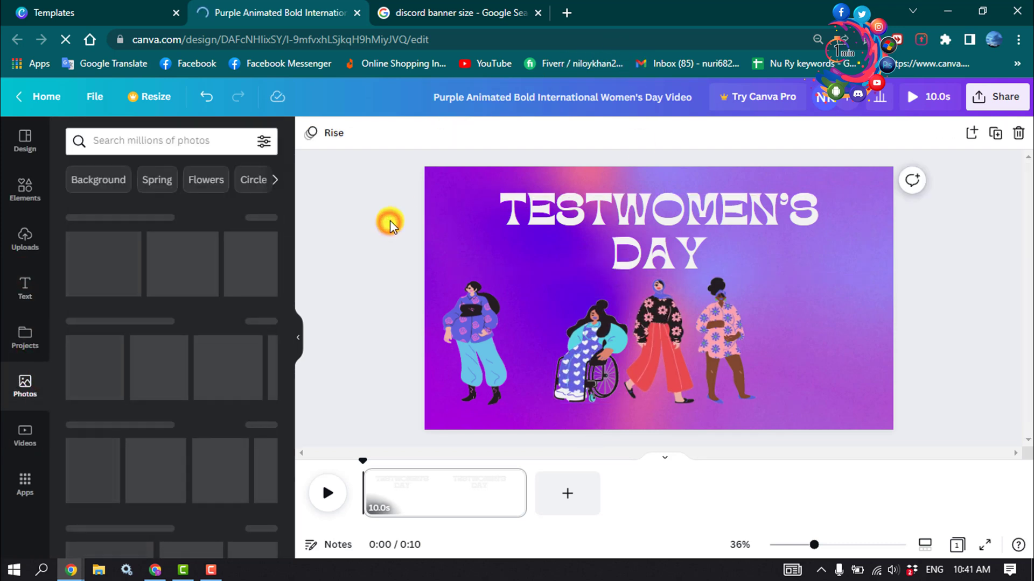
{"action": "left_click", "coordinate": [1013, 105]}
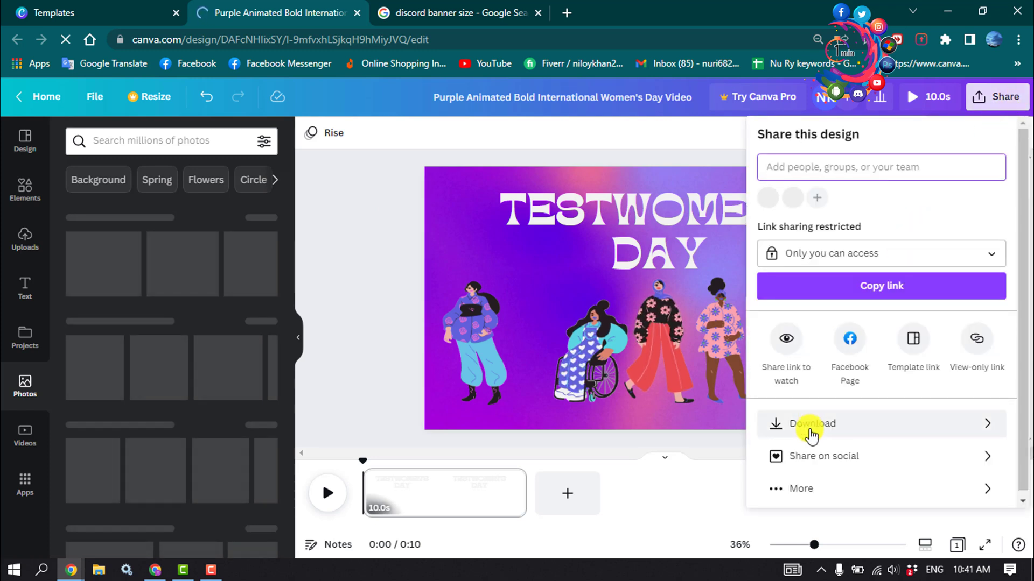
{"action": "left_click", "coordinate": [808, 434]}
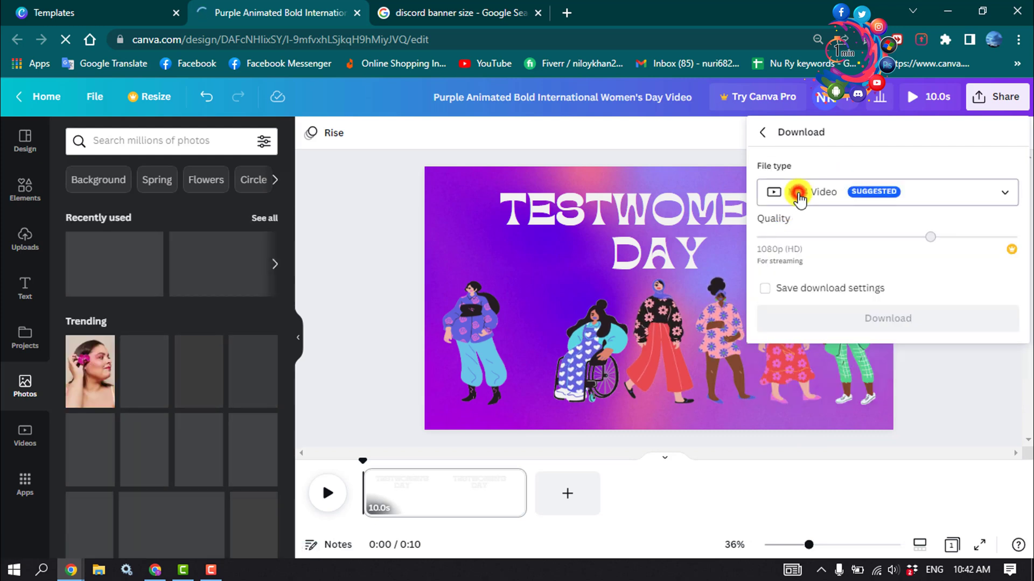
{"action": "left_click", "coordinate": [799, 194]}
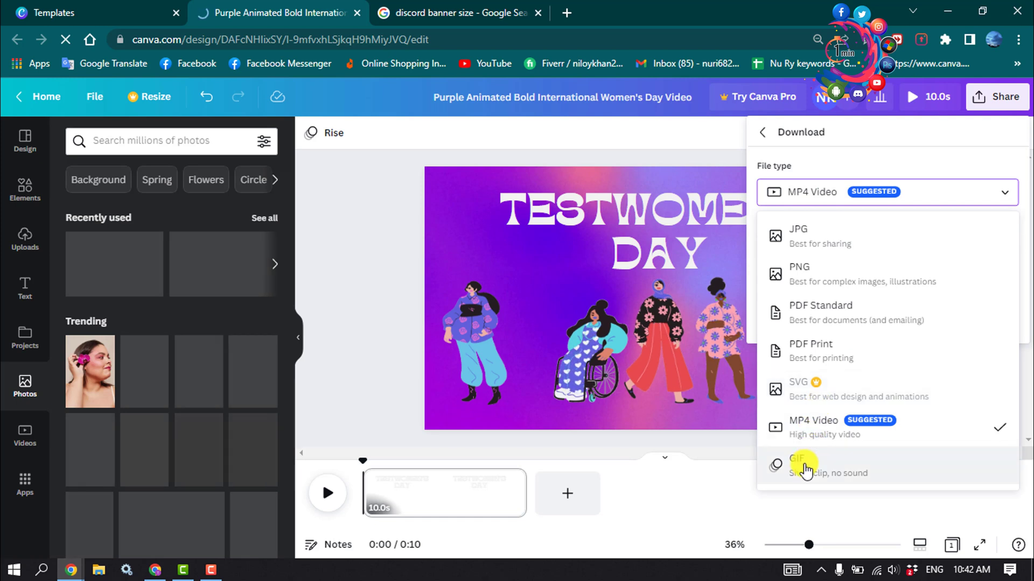
{"action": "left_click", "coordinate": [358, 203]}
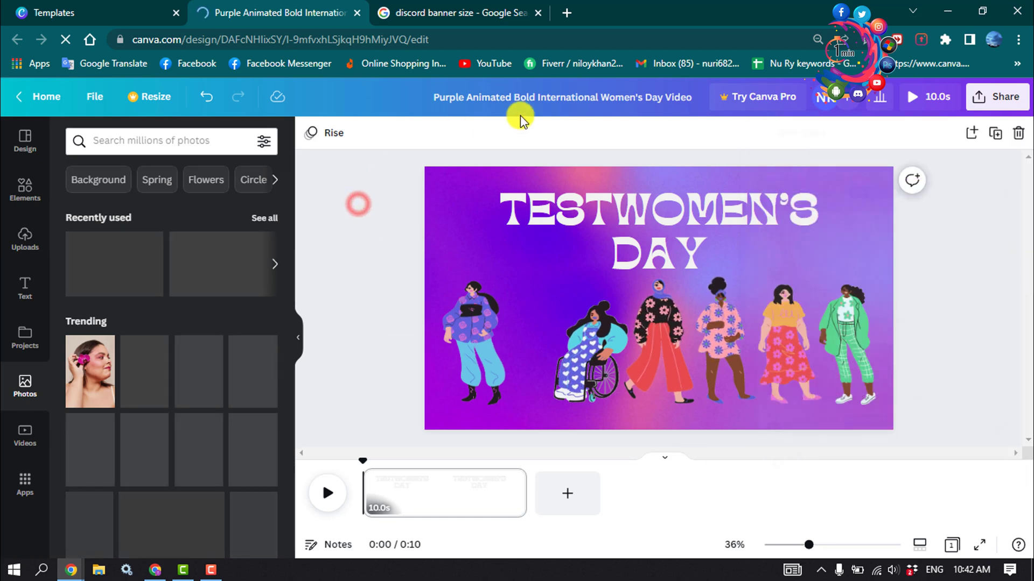